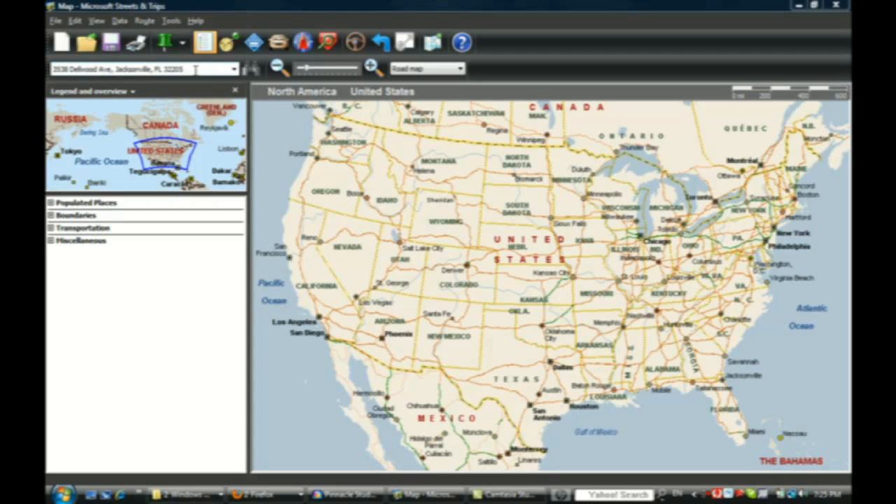
# - Locate the property's street address on the map from the recent searches and close its information balloon
pyautogui.click(196, 69)
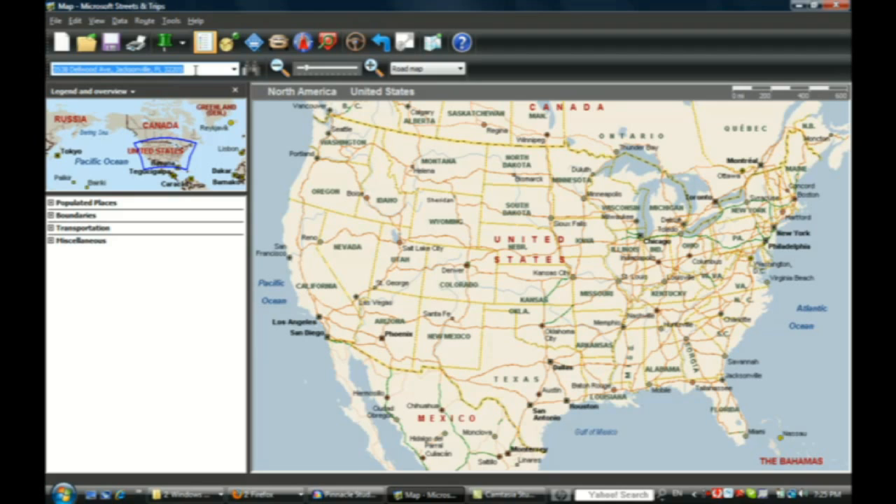
pyautogui.click(234, 70)
pyautogui.click(234, 70)
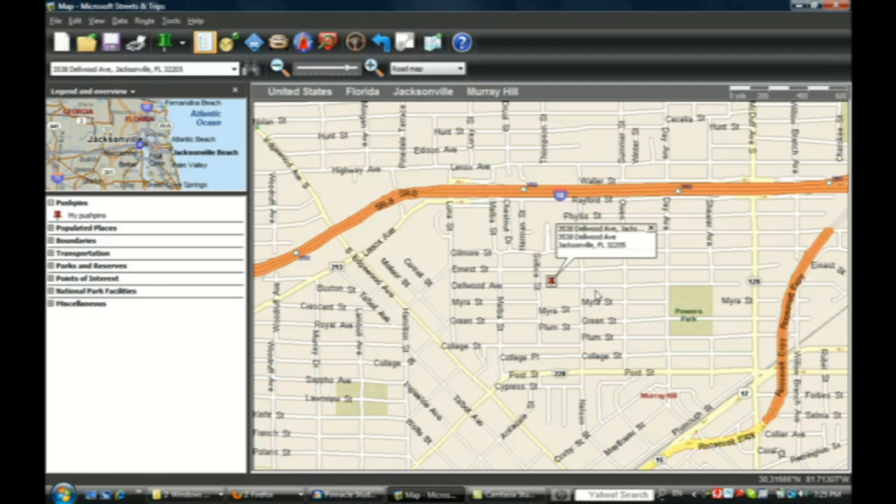
pyautogui.click(651, 231)
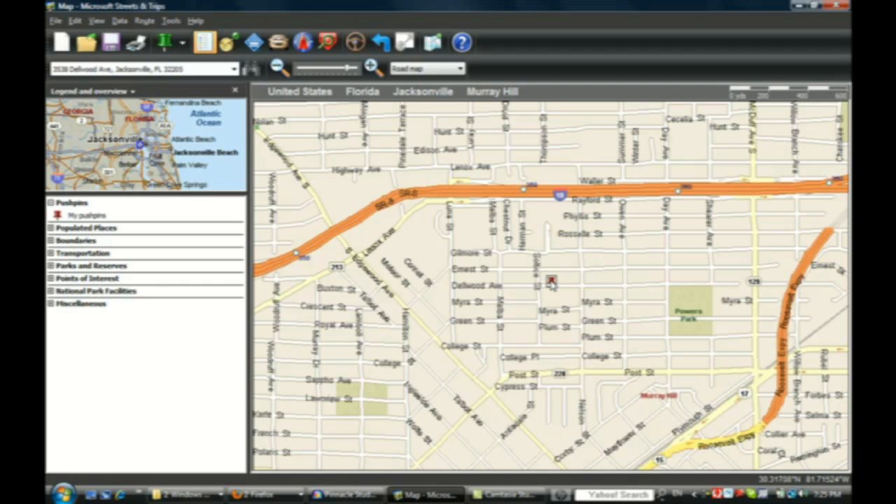
# - Place a pushpin just north of I-10, east of McDuff Ave near Roosevelt Expy, with the note "1 sign East"
pyautogui.moveTo(743, 217); pyautogui.dragTo(582, 262)
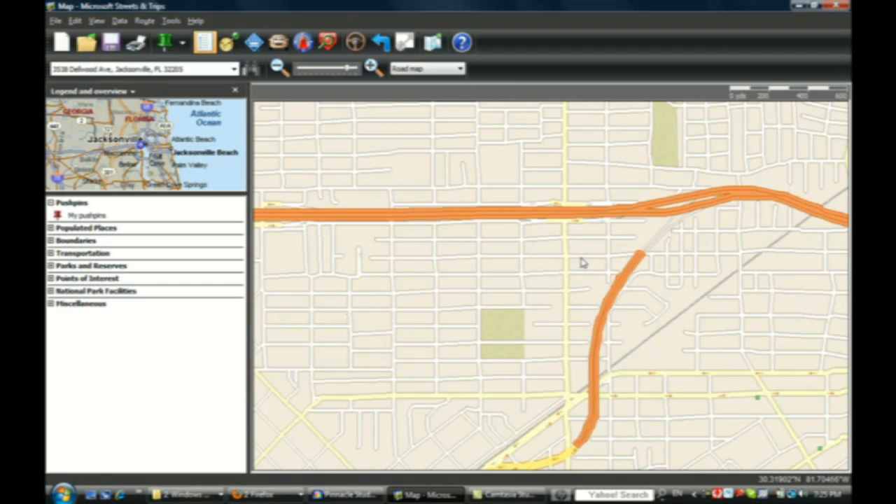
pyautogui.moveTo(659, 298); pyautogui.dragTo(651, 258)
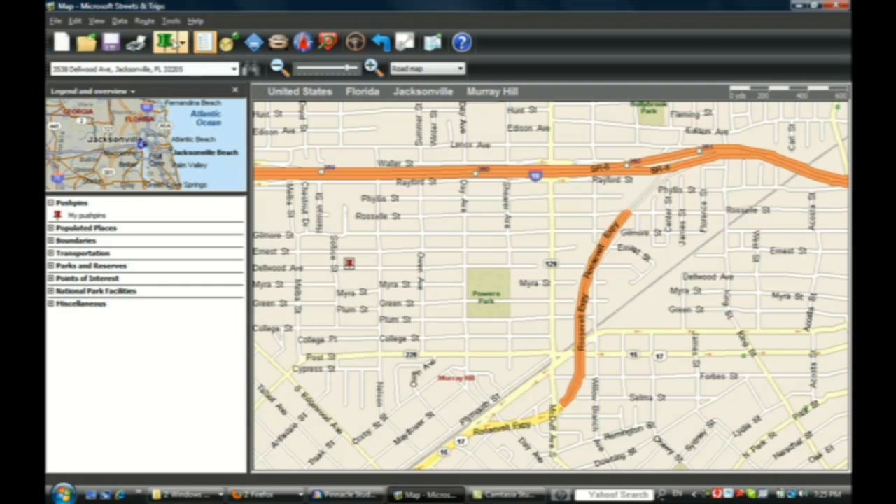
pyautogui.click(169, 44)
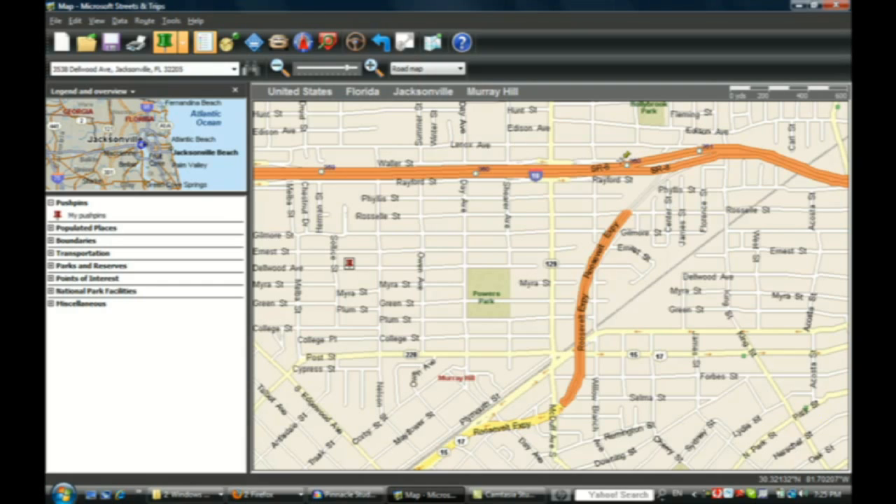
pyautogui.click(623, 158)
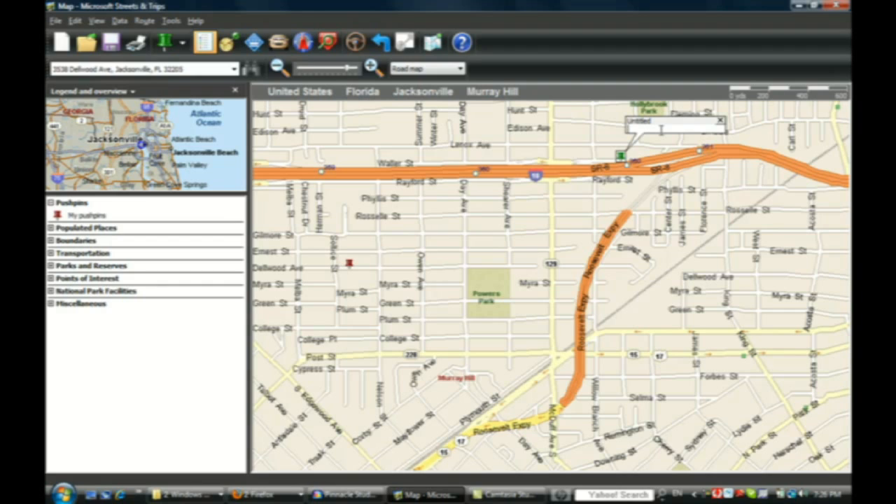
pyautogui.write('1 sign')
pyautogui.write('Belt')
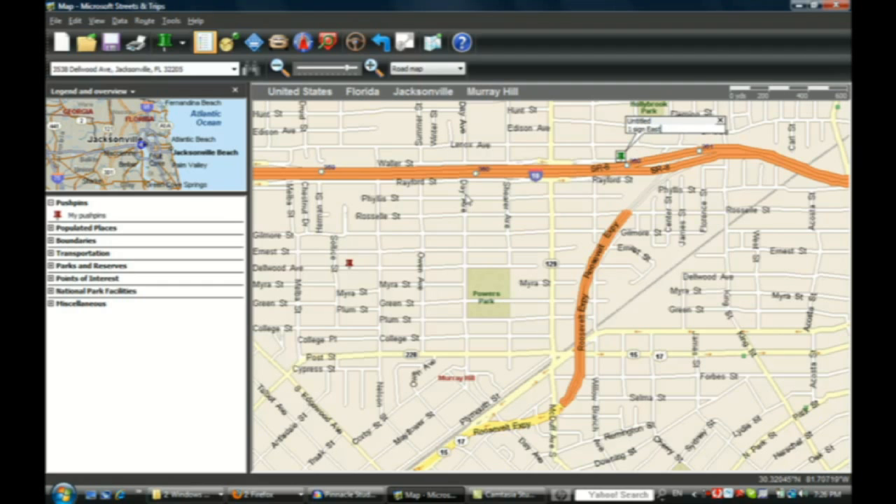
# - Place a second pushpin just north of I-10 near Lenox Ave and Melba St, with the note "1 sign East"
pyautogui.moveTo(459, 205); pyautogui.dragTo(572, 208)
pyautogui.moveTo(448, 238); pyautogui.dragTo(526, 240)
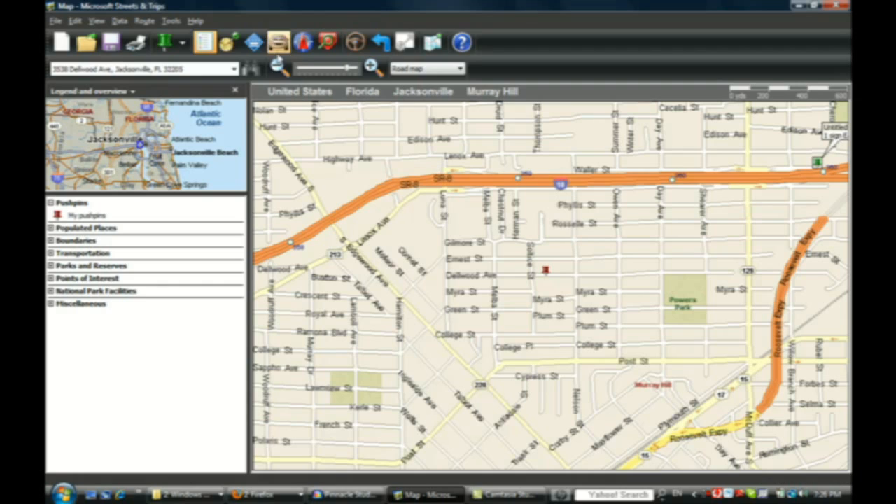
pyautogui.click(165, 42)
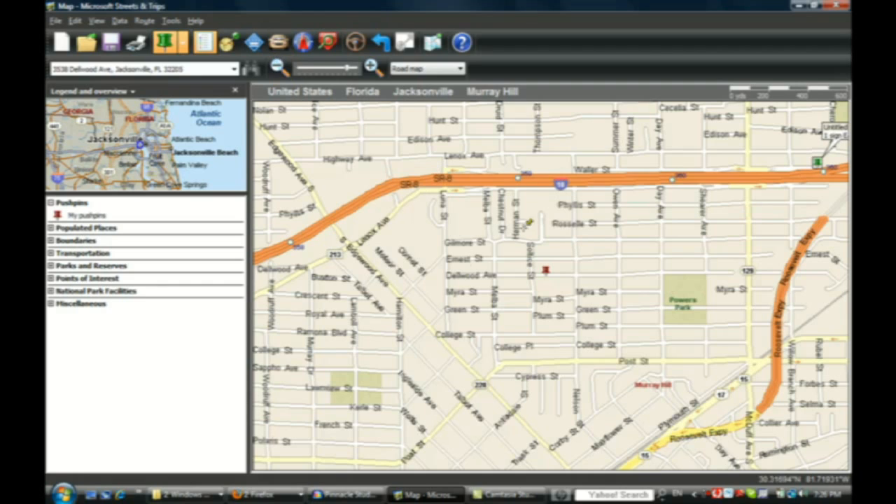
pyautogui.click(495, 175)
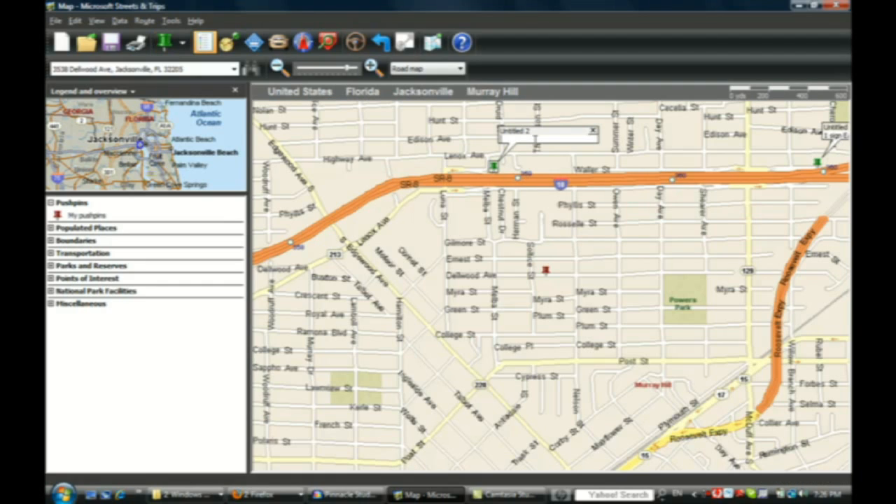
pyautogui.write('1 sign East')
# - Place pushpins on Cassat Ave at I-10: the northern one noted "2 signs North & South", the southern one "2 signs East & West"
pyautogui.moveTo(422, 240); pyautogui.dragTo(531, 218)
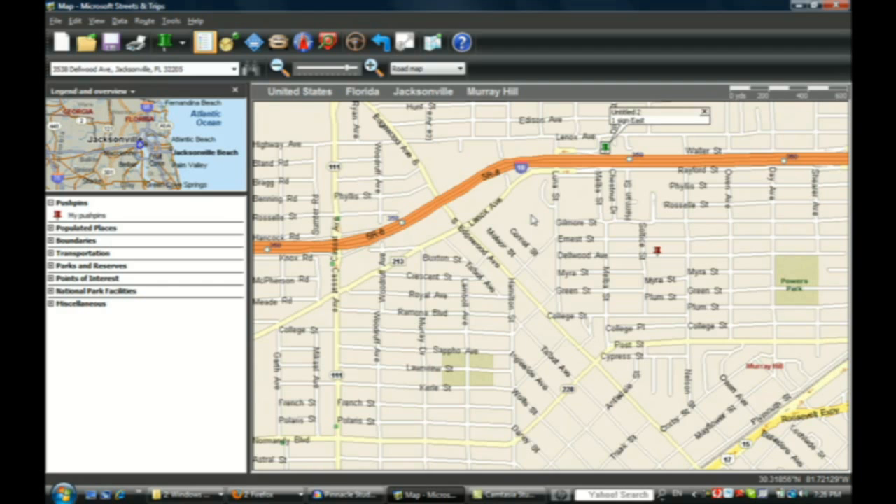
pyautogui.moveTo(546, 229); pyautogui.dragTo(568, 226)
pyautogui.click(166, 42)
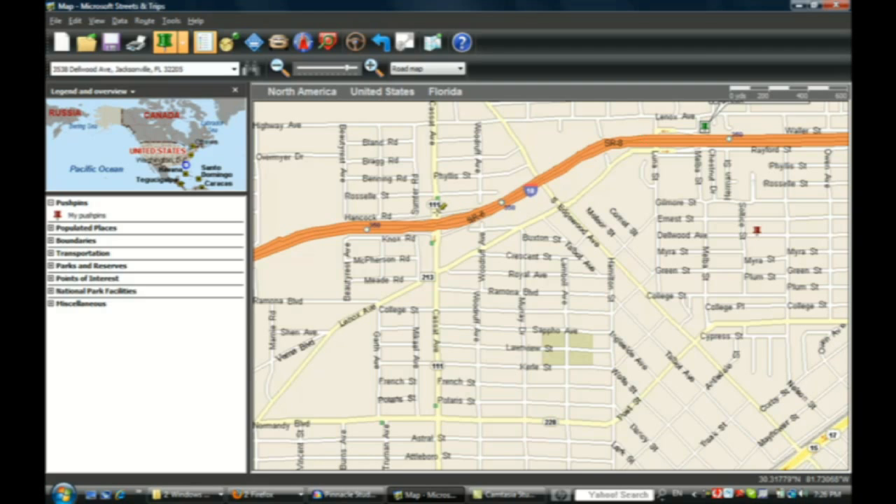
pyautogui.click(436, 207)
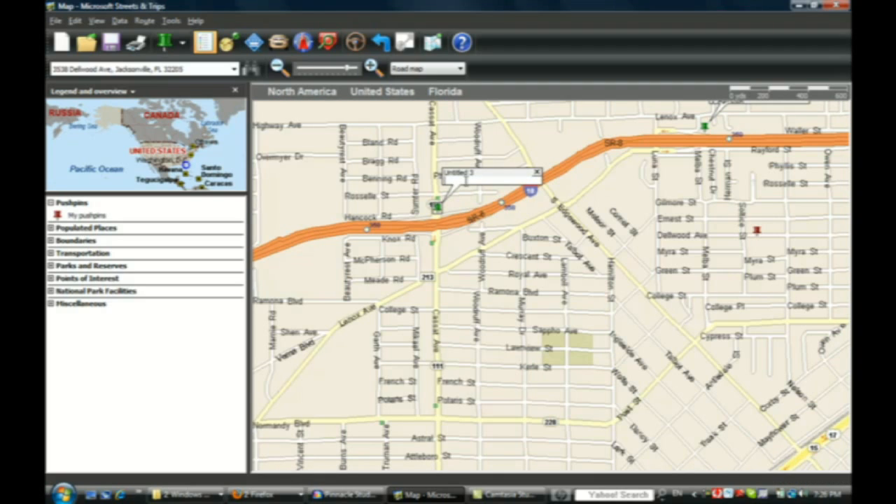
pyautogui.write('2 signs North & South')
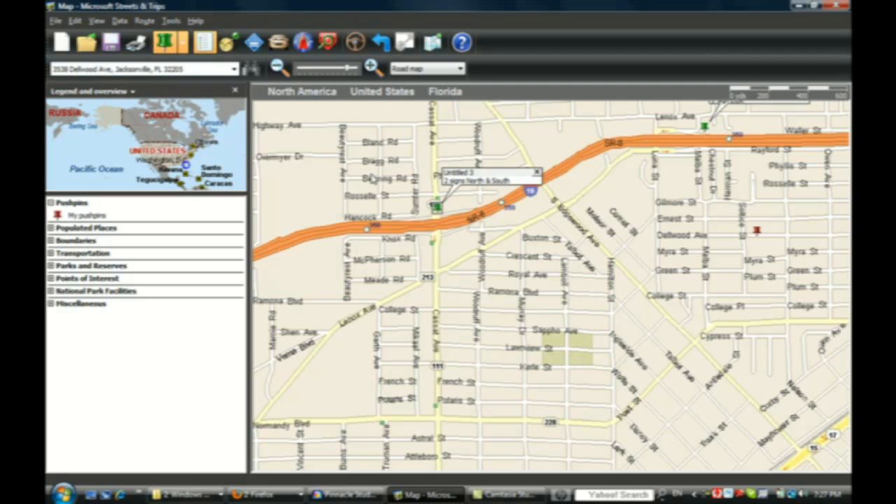
pyautogui.click(437, 241)
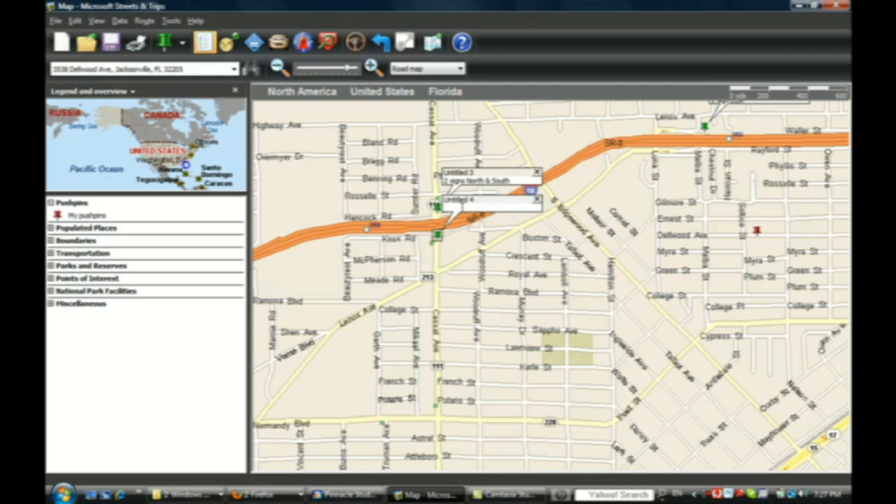
pyautogui.write('2 signs East & West')
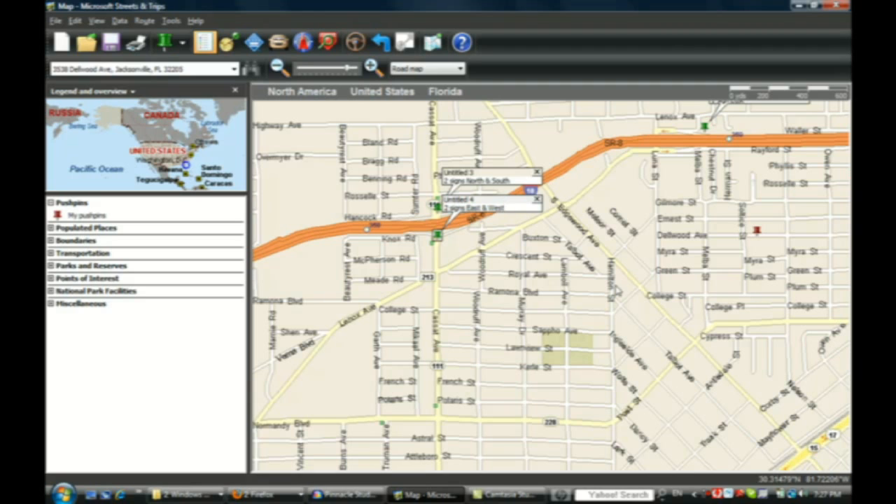
# - Open the route planner and add the two "1 sign East" pushpins as stops, starting with the eastern one near Roosevelt Expy
pyautogui.moveTo(585, 284); pyautogui.dragTo(557, 286)
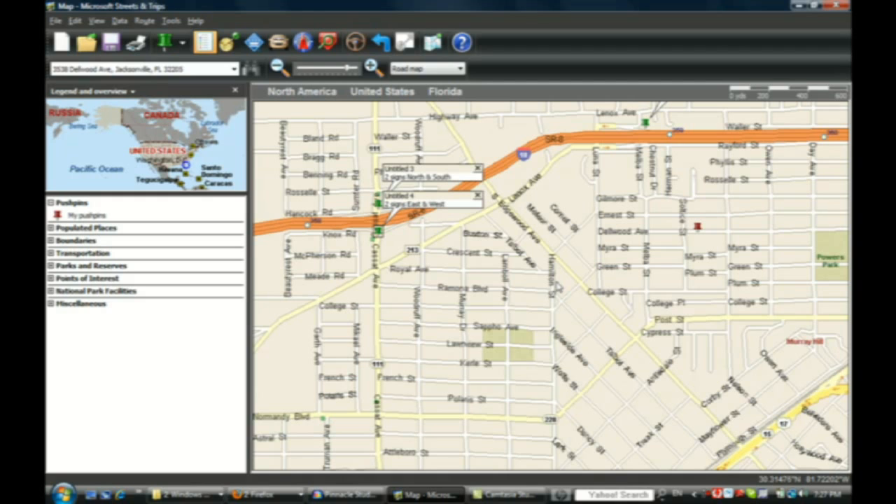
pyautogui.moveTo(600, 271); pyautogui.dragTo(535, 286)
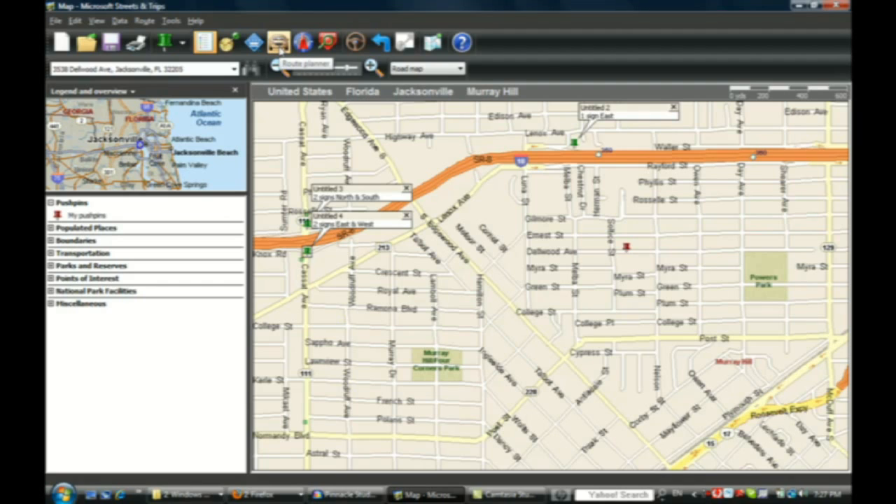
pyautogui.click(278, 43)
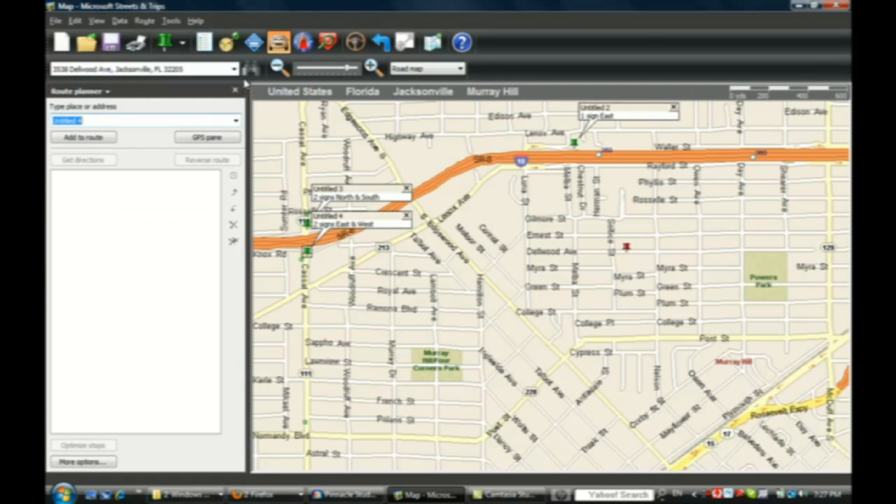
pyautogui.moveTo(758, 264); pyautogui.dragTo(552, 303)
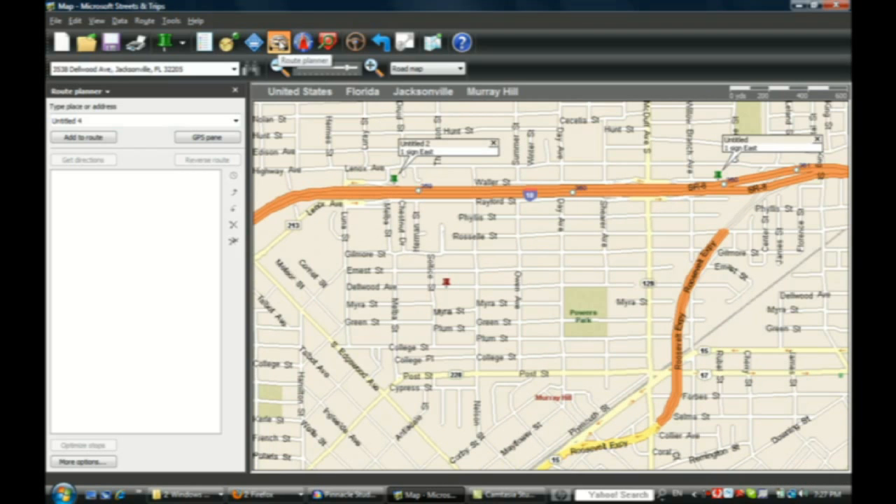
pyautogui.click(765, 147)
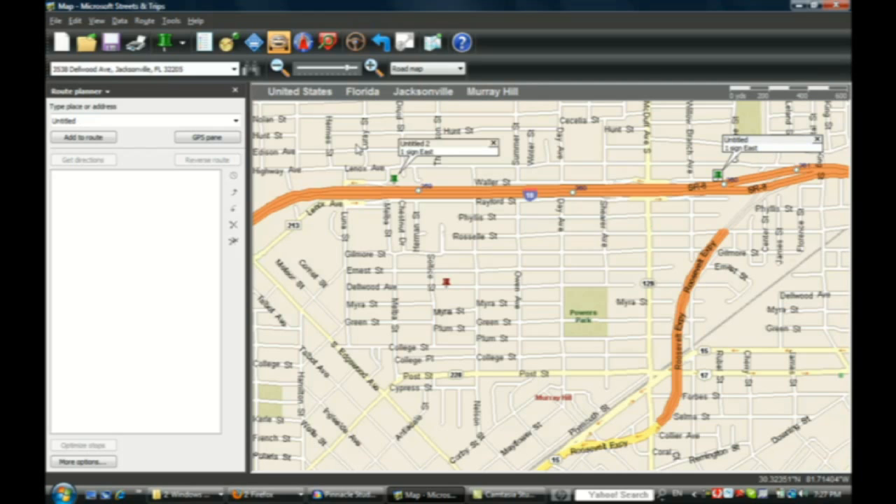
pyautogui.click(87, 138)
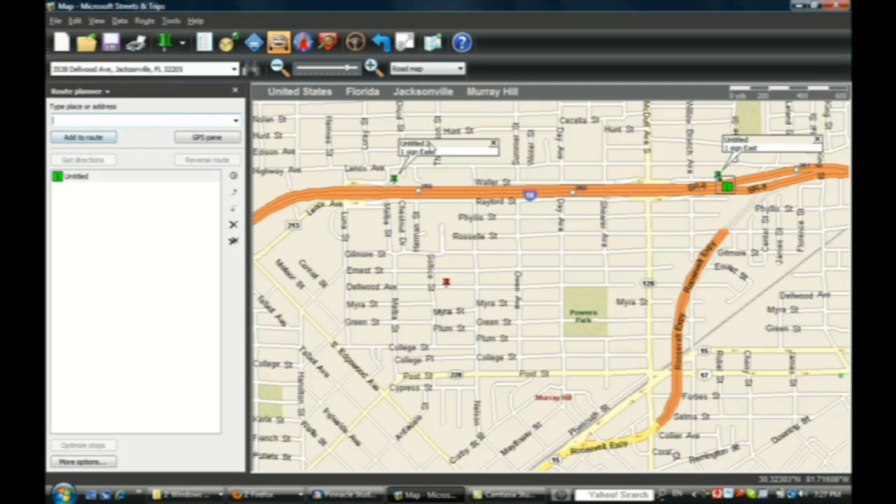
pyautogui.click(434, 152)
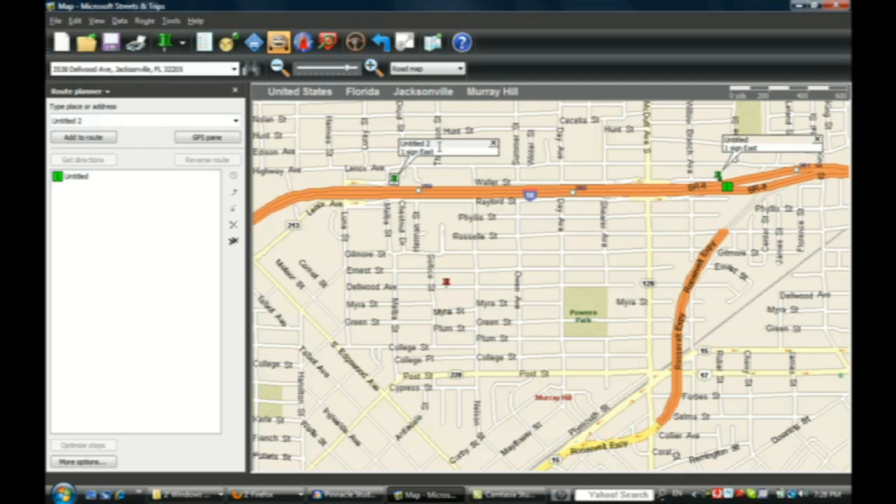
pyautogui.click(98, 139)
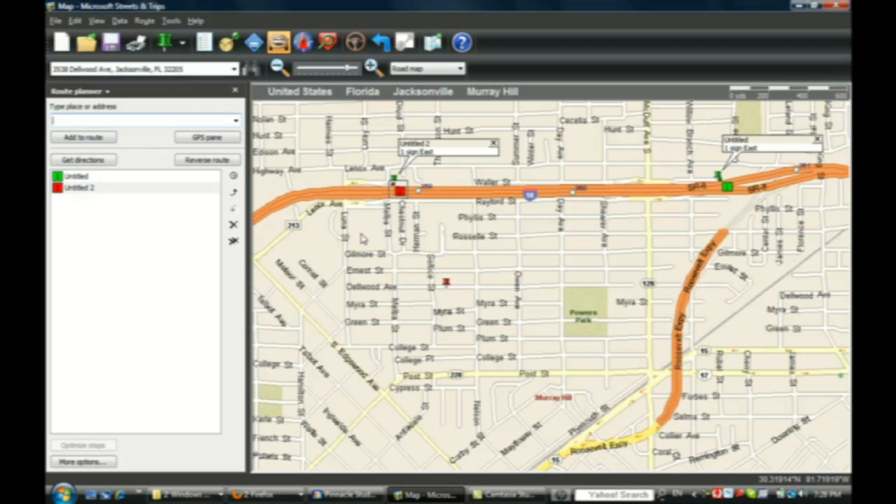
# - Add the two Cassat Ave pushpins to the route, first "2 signs North & South" and then "2 signs East & West"
pyautogui.moveTo(409, 228); pyautogui.dragTo(579, 236)
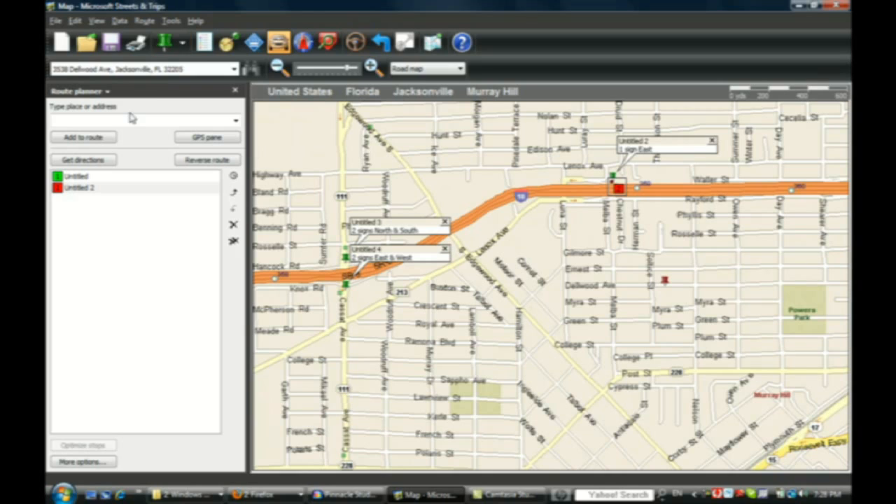
pyautogui.click(397, 231)
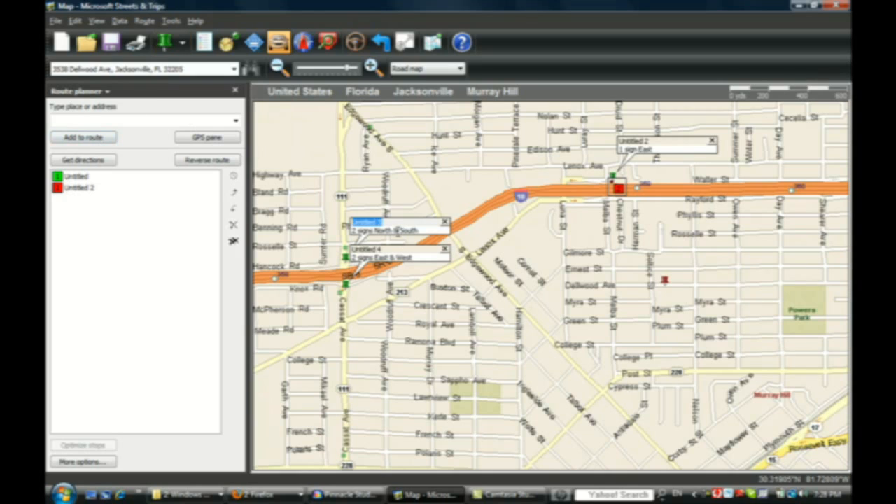
pyautogui.click(91, 138)
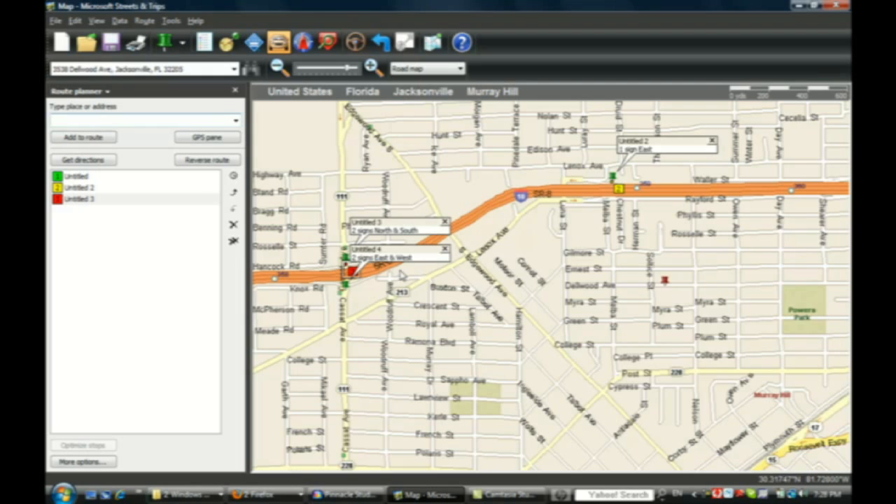
pyautogui.click(96, 140)
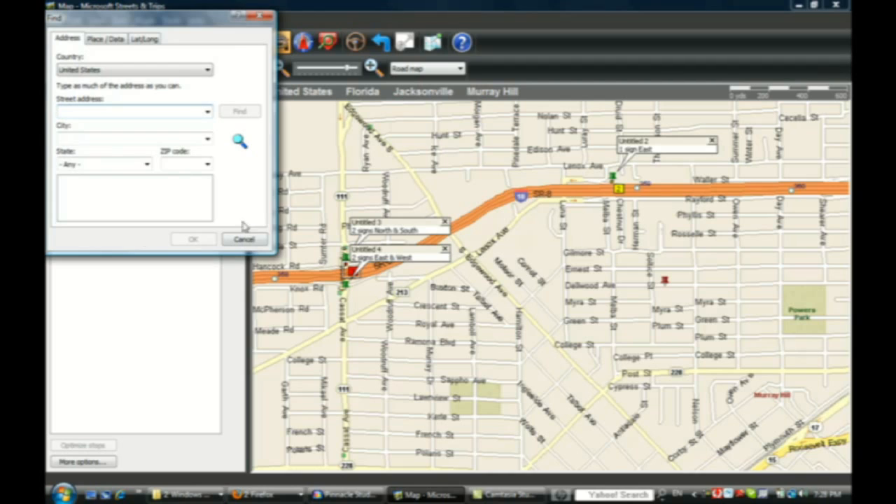
pyautogui.click(252, 243)
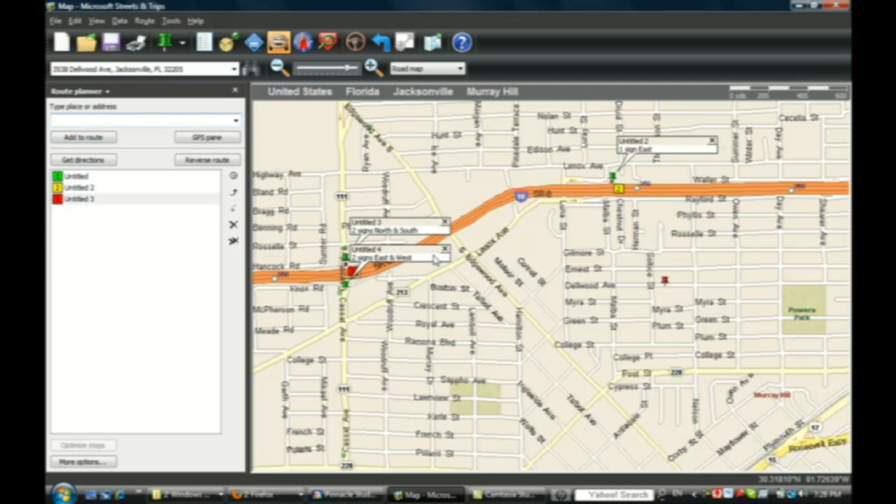
pyautogui.click(88, 142)
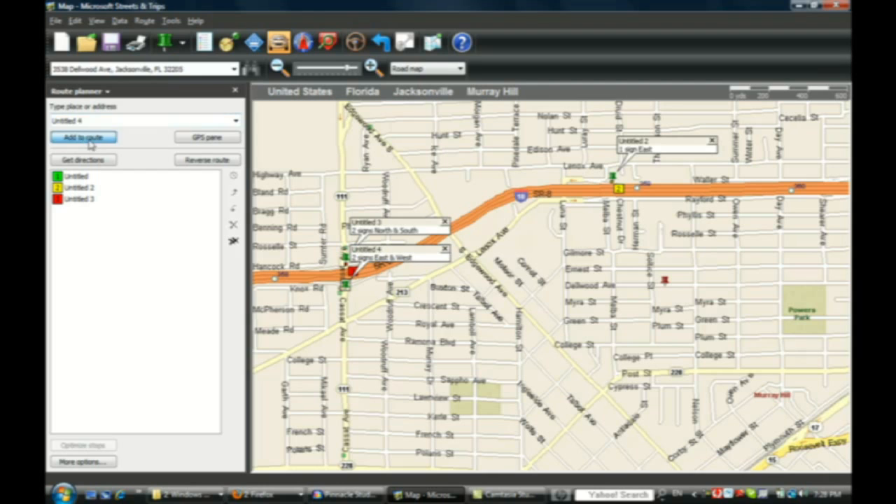
# - Place a pushpin on Plymouth St beside highway 17, southwest of Murray Hill
pyautogui.moveTo(592, 360); pyautogui.dragTo(549, 316)
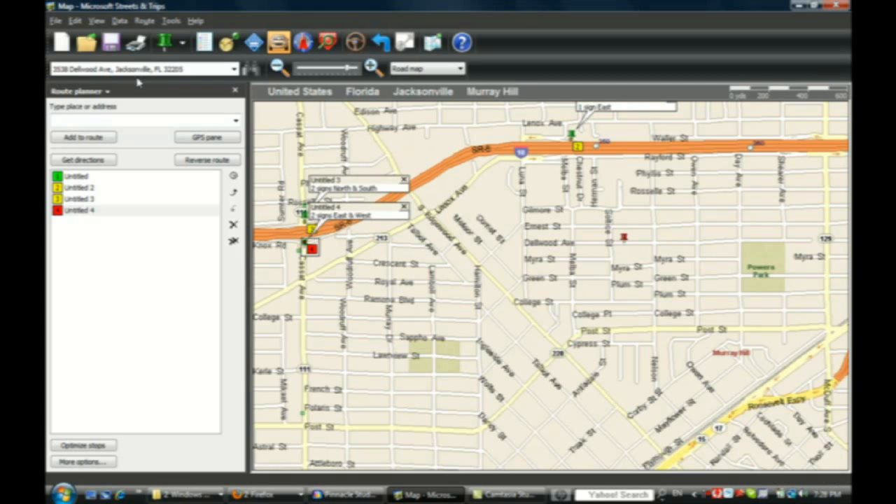
pyautogui.click(162, 43)
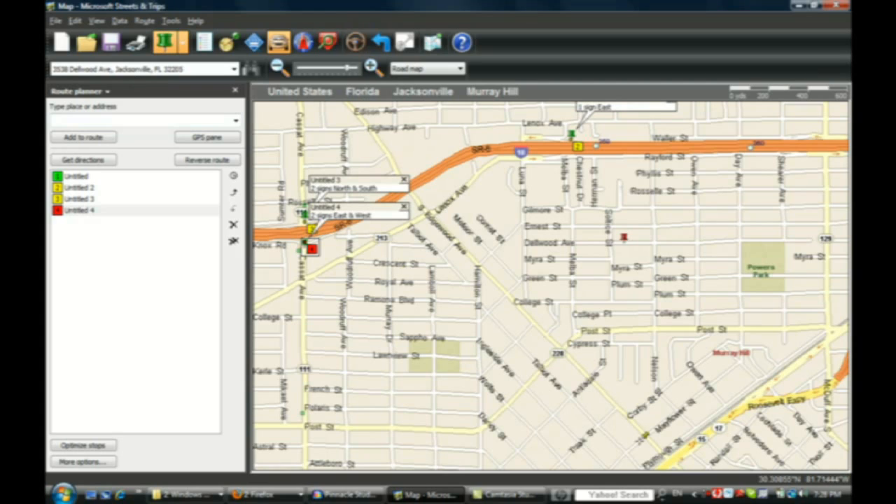
pyautogui.click(667, 451)
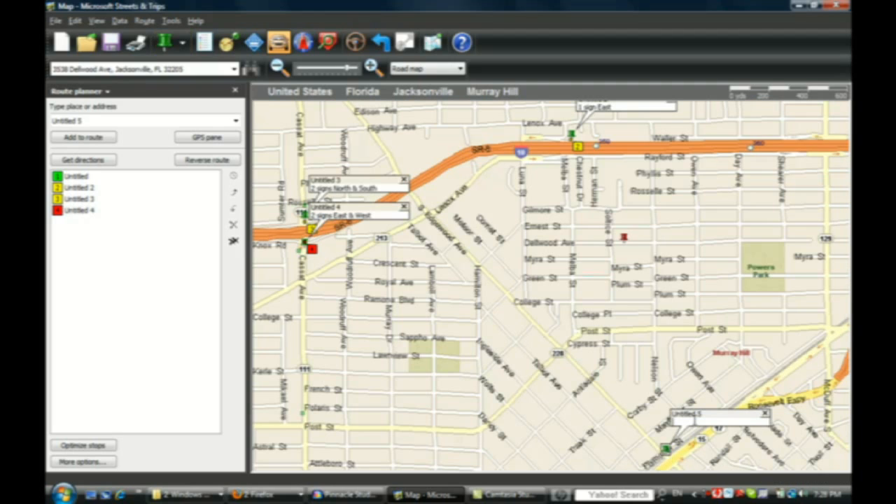
# - Place three pushpins: two on Owen Ave, near College St and near Gilmore St, and one just east of Roosevelt Expy by highway 17
pyautogui.moveTo(722, 402); pyautogui.dragTo(604, 380)
pyautogui.click(165, 42)
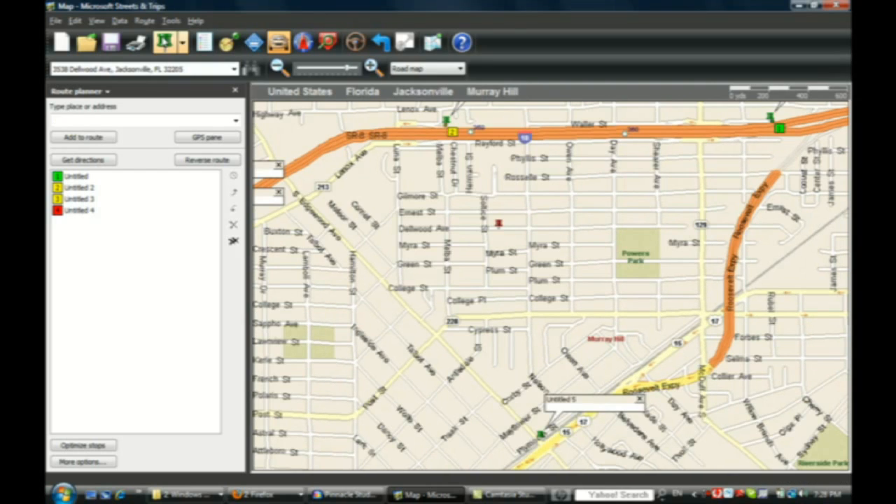
pyautogui.click(573, 306)
pyautogui.click(163, 44)
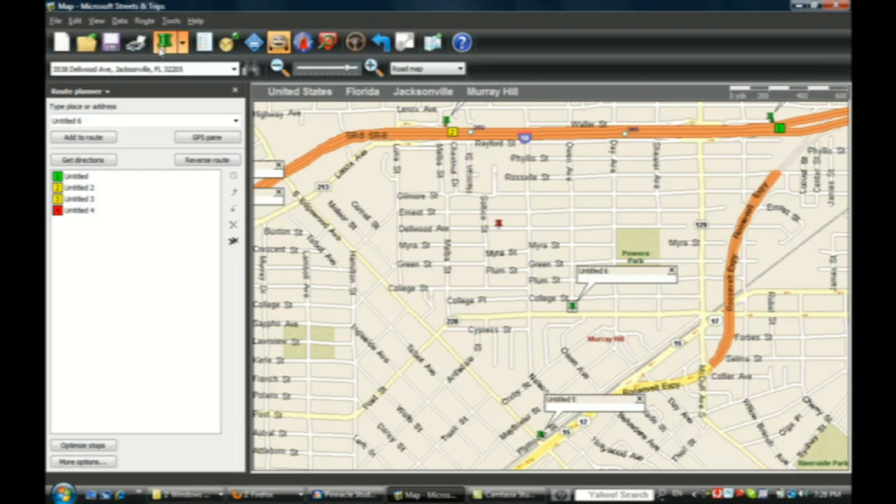
pyautogui.click(574, 189)
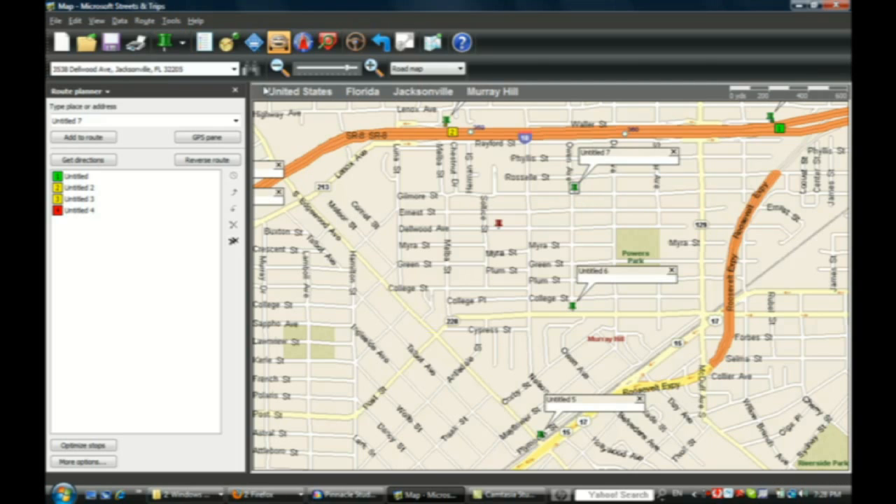
pyautogui.click(162, 44)
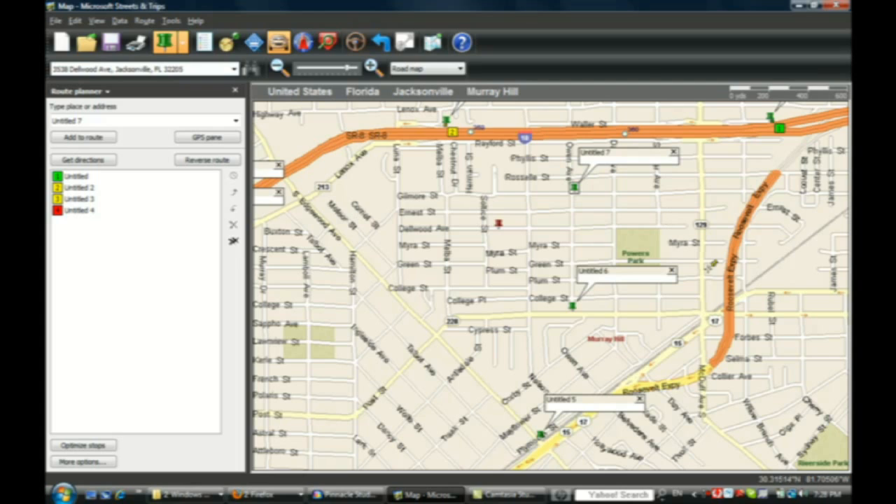
pyautogui.click(747, 315)
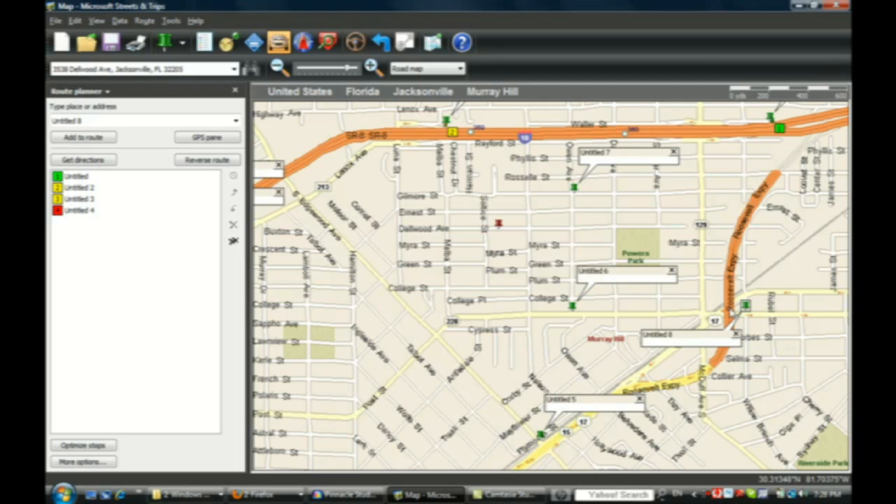
# - Add the Plymouth St pushpin and then the one just east of Roosevelt Expy to the route as stops
pyautogui.click(606, 408)
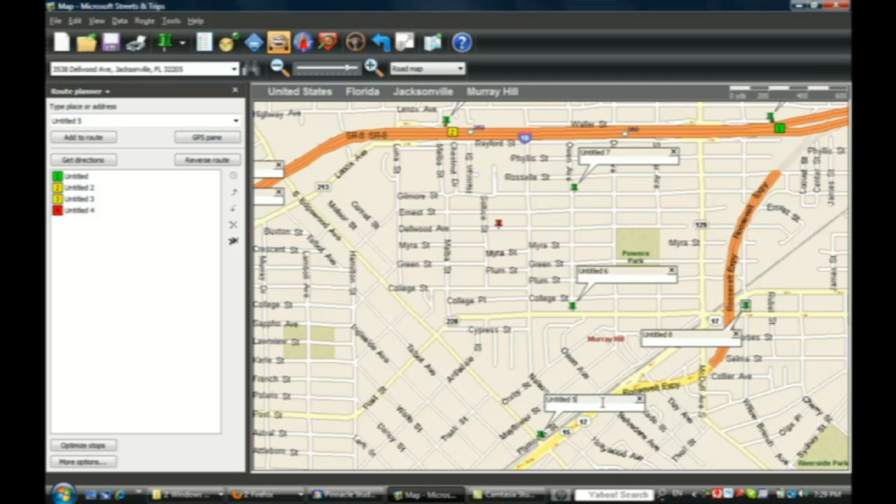
pyautogui.click(93, 138)
pyautogui.click(693, 346)
pyautogui.click(82, 138)
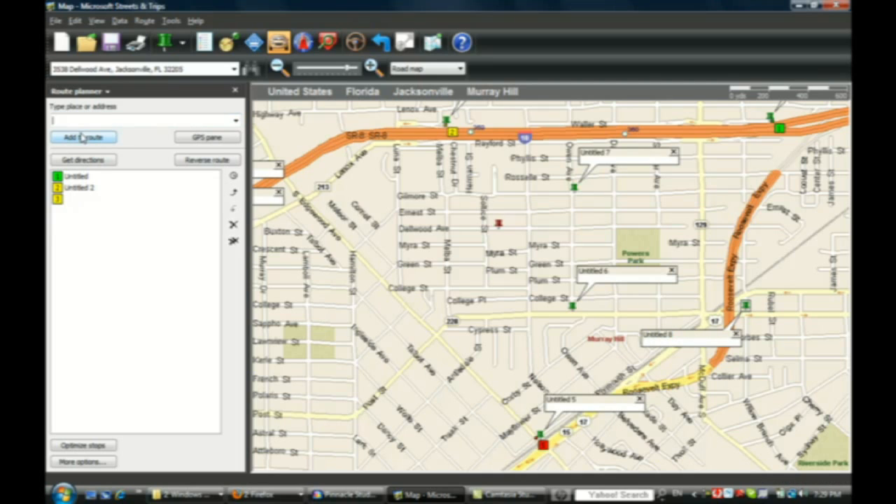
# - Add the two Owen Ave pushpins to the route, first the southern one near College St and then the northern one
pyautogui.click(618, 286)
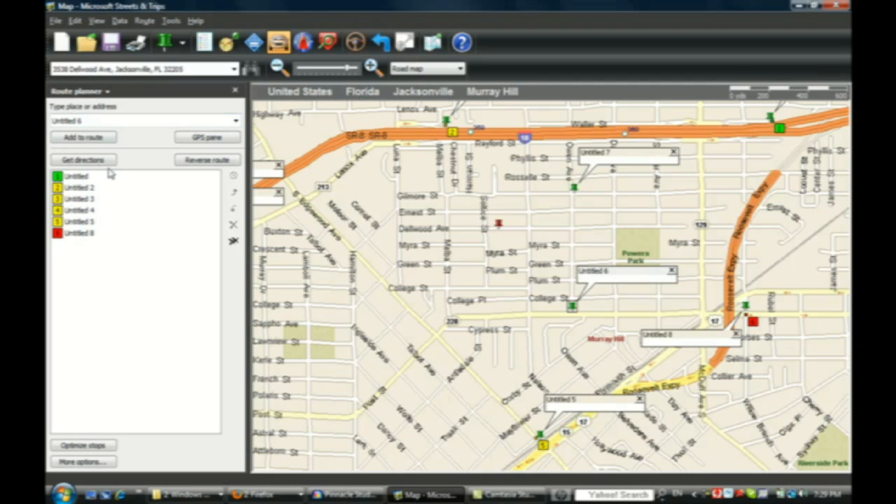
pyautogui.click(84, 137)
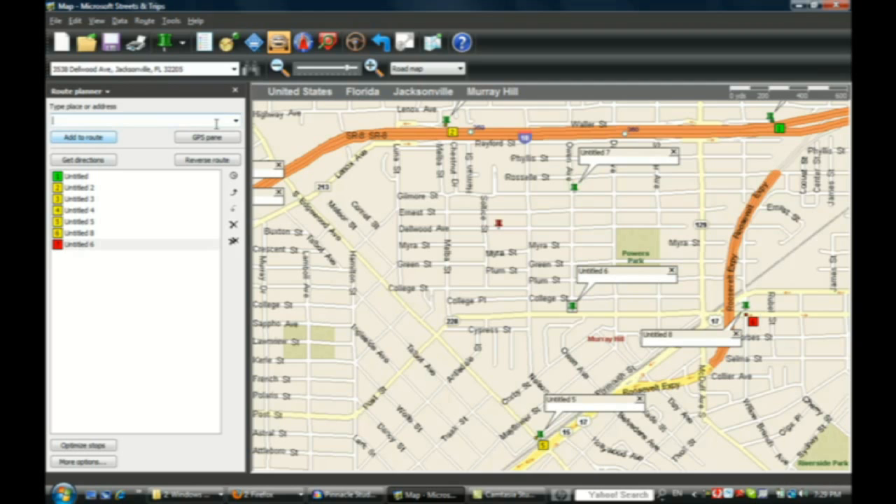
pyautogui.click(638, 163)
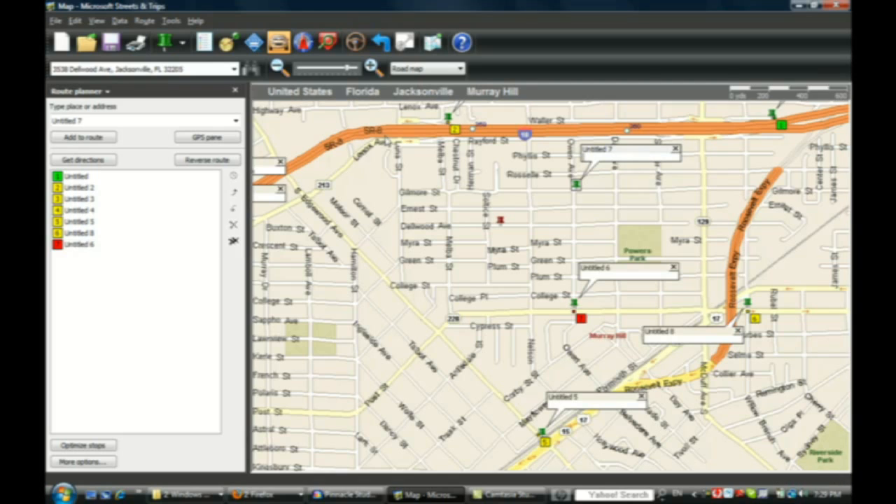
pyautogui.click(82, 139)
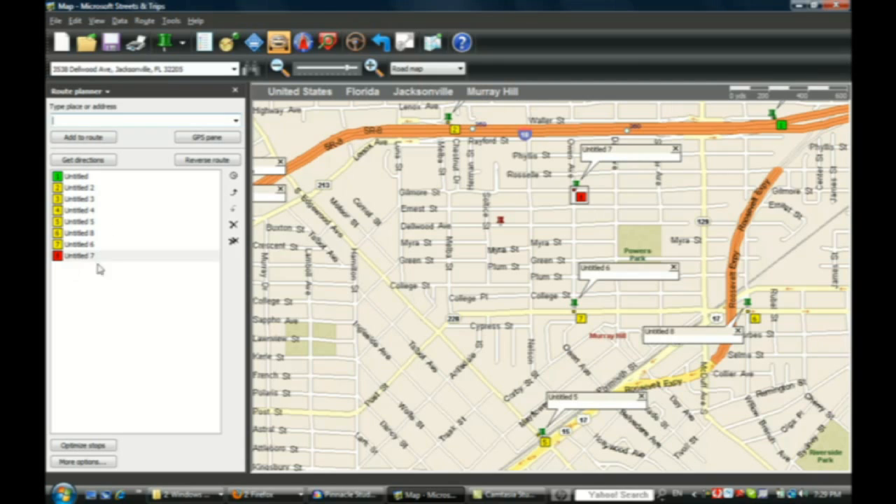
# - Optimize the order of the route's stops and generate the driving directions
pyautogui.click(84, 446)
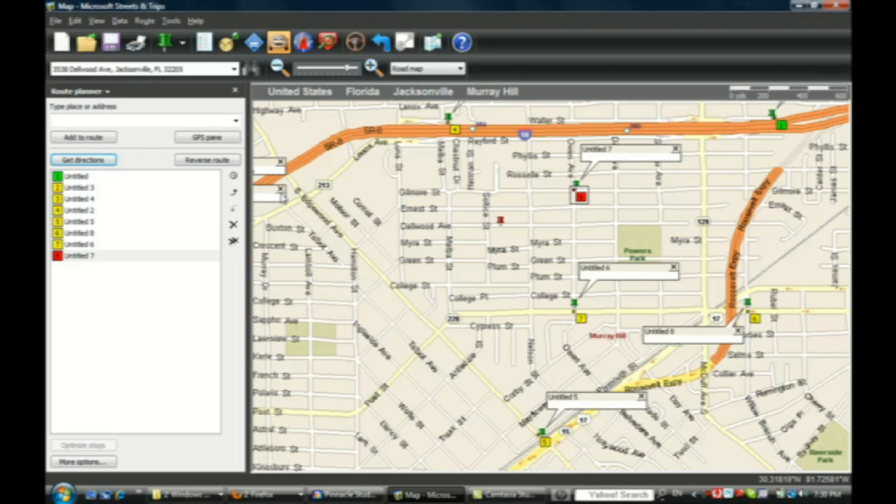
pyautogui.click(79, 159)
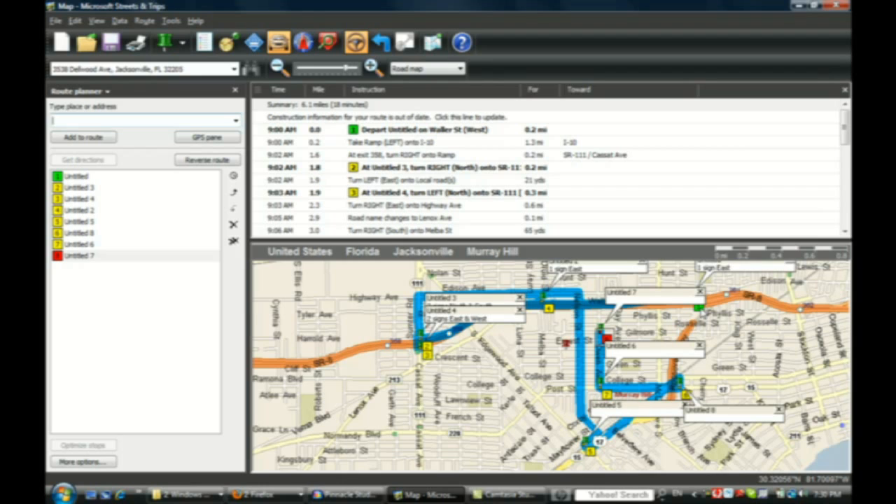
# - Examine the calculated route around Murray Hill up close, then close the directions list and view all stops on the full map
pyautogui.moveTo(734, 330); pyautogui.dragTo(701, 347)
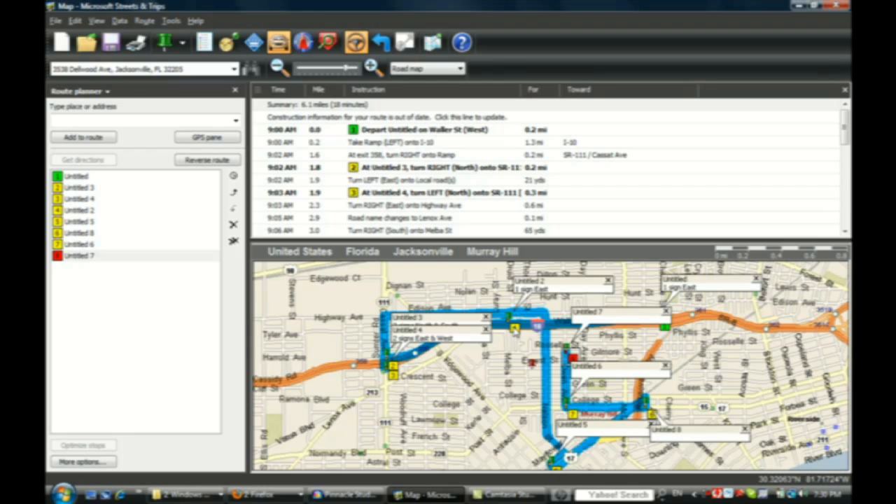
pyautogui.moveTo(799, 357); pyautogui.dragTo(798, 331)
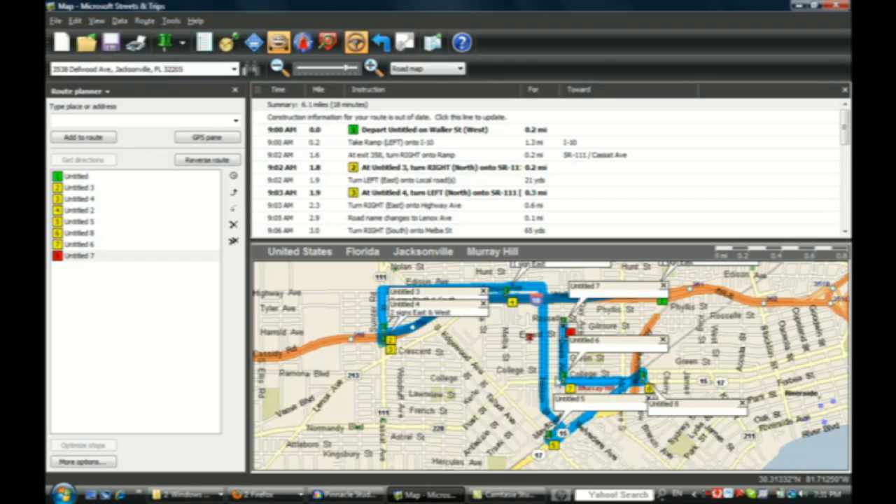
pyautogui.moveTo(616, 371); pyautogui.dragTo(581, 352)
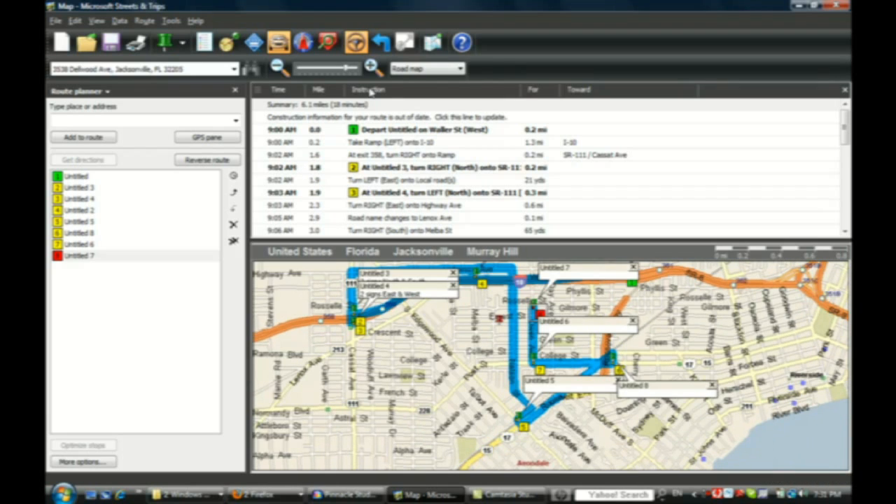
pyautogui.click(372, 68)
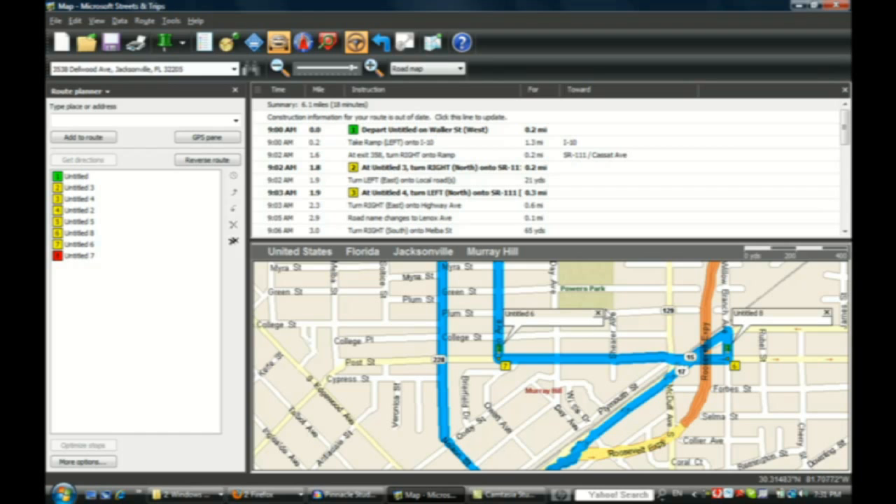
pyautogui.moveTo(631, 321); pyautogui.dragTo(631, 344)
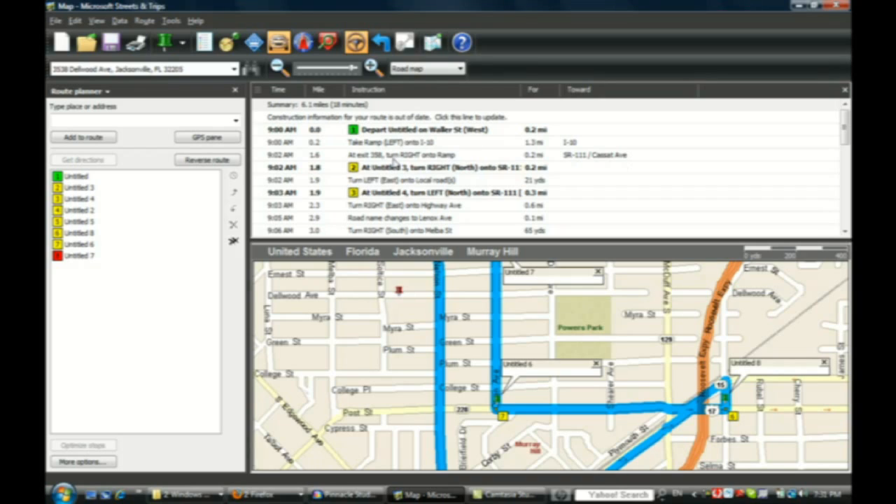
pyautogui.click(844, 90)
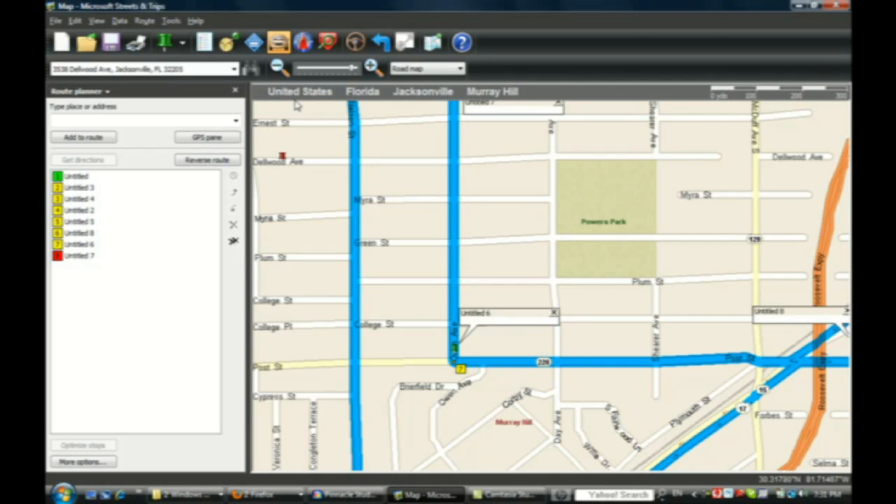
pyautogui.click(279, 68)
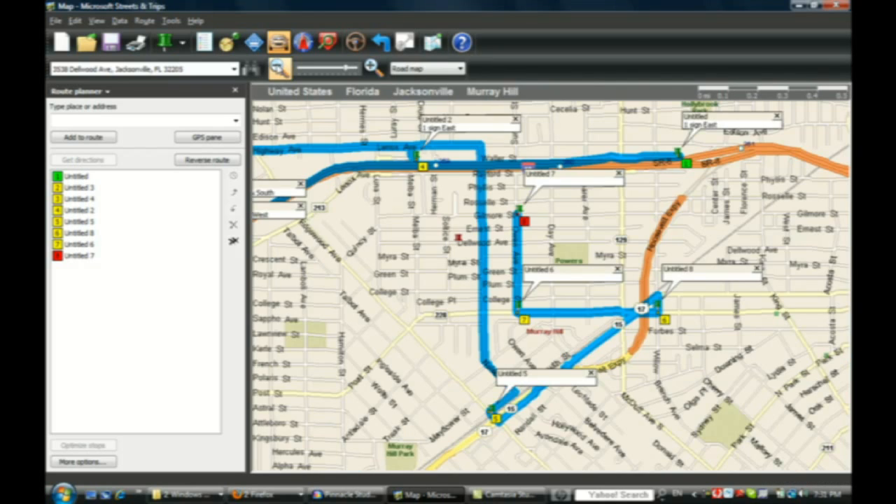
pyautogui.scroll(4, 430, 236)
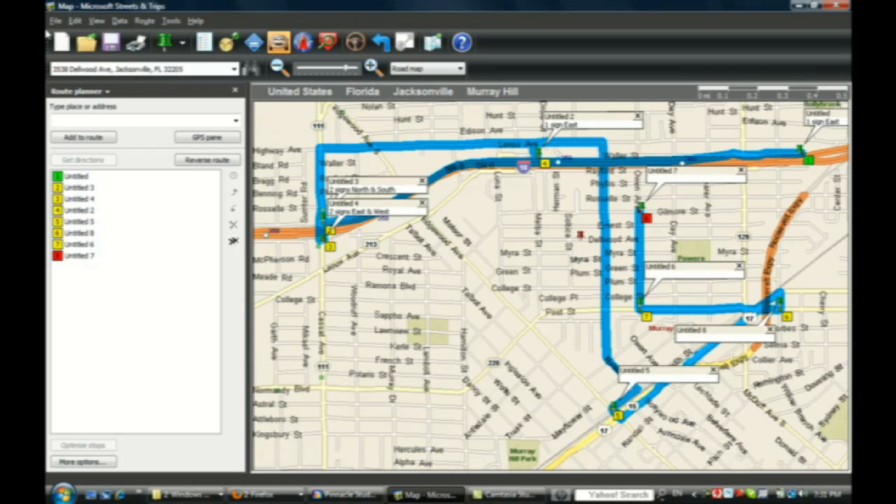
# - Open the saved map file "Sign install map" in place of the current map
pyautogui.click(55, 21)
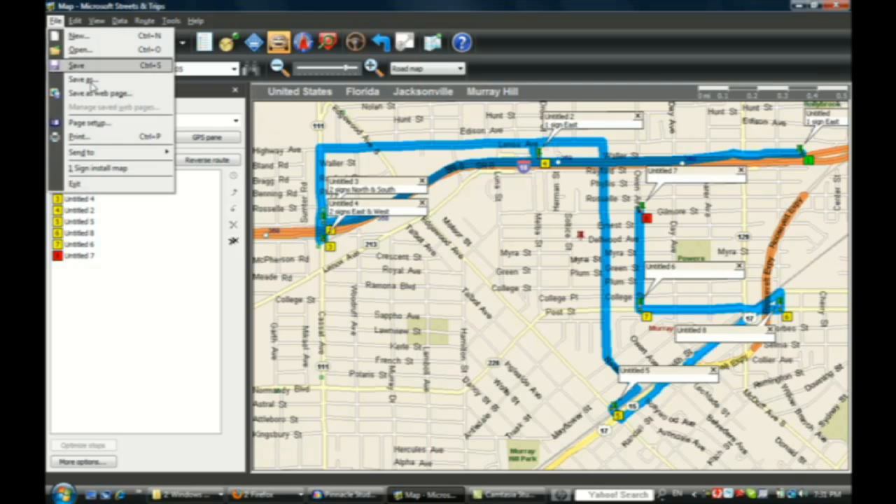
pyautogui.click(79, 50)
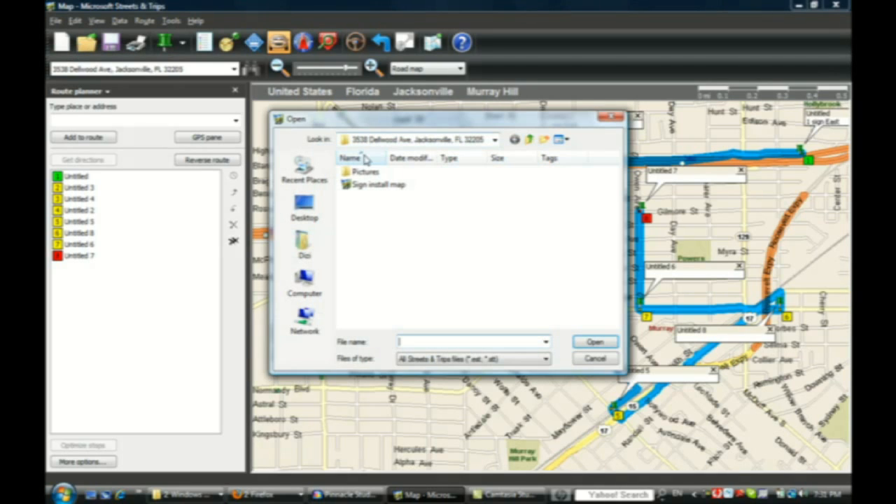
pyautogui.click(368, 184)
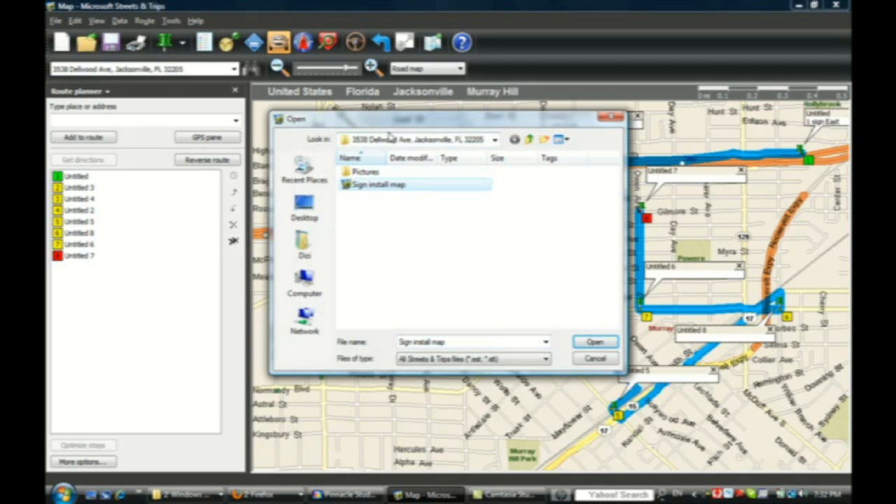
pyautogui.click(594, 343)
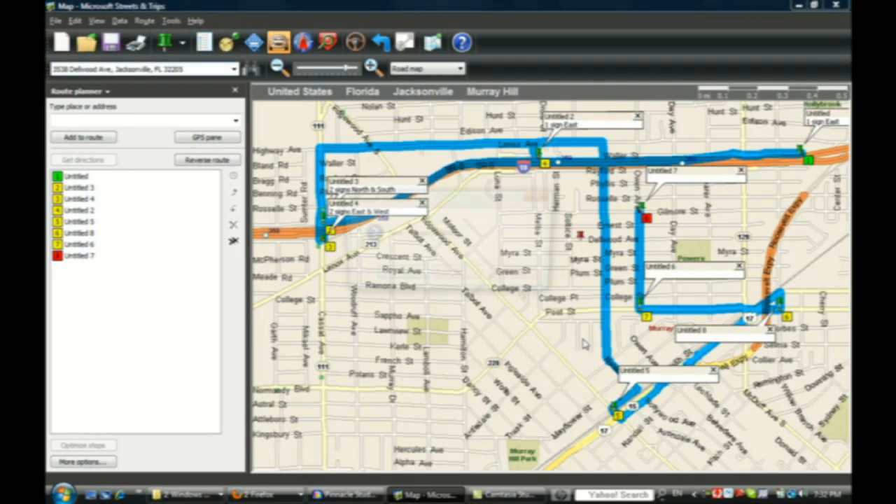
pyautogui.click(442, 277)
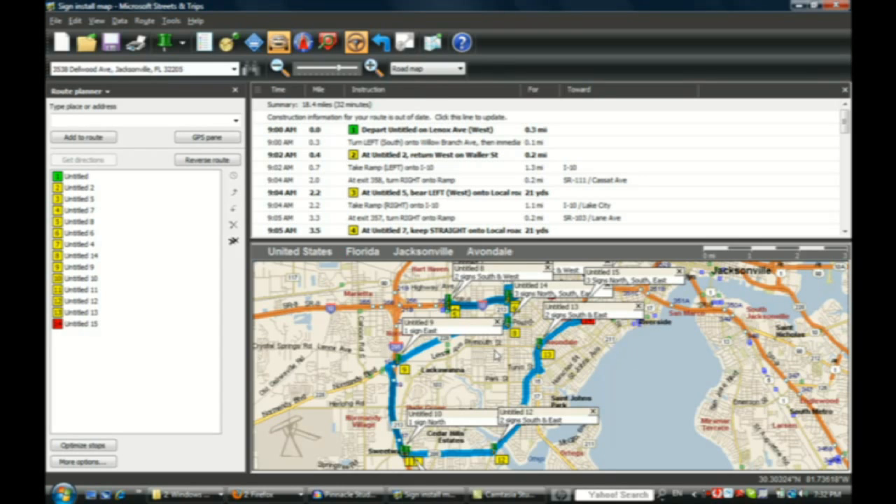
# - Review the sign route's driving directions through to the summary of distance, duration and cost
pyautogui.moveTo(503, 366); pyautogui.dragTo(501, 374)
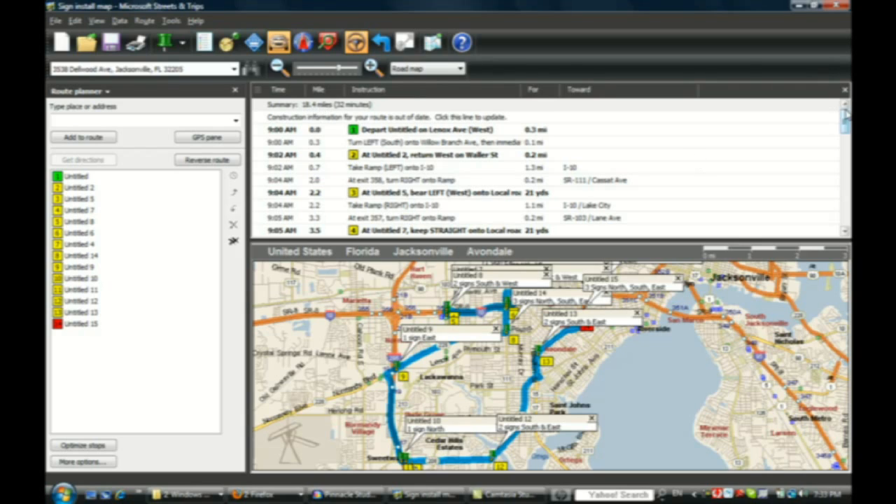
pyautogui.moveTo(844, 124); pyautogui.dragTo(846, 214)
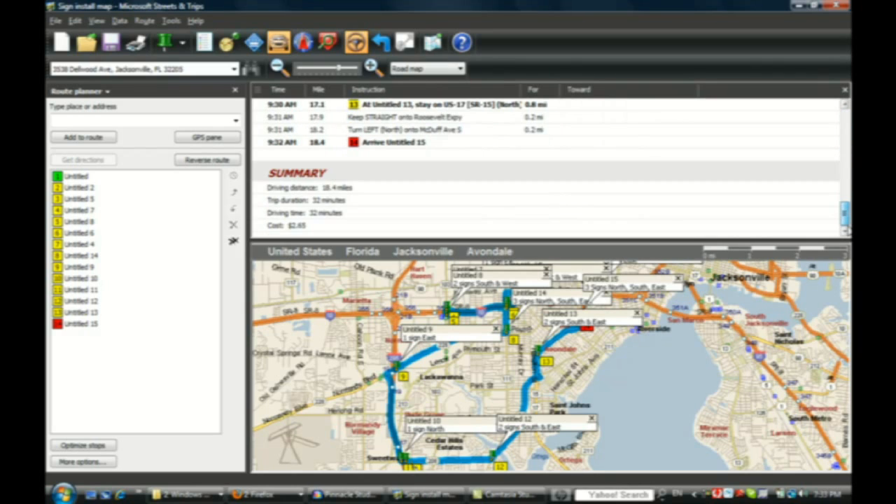